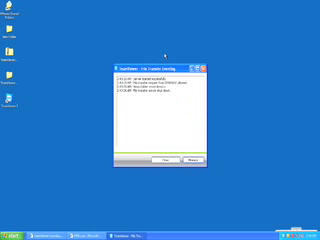
Close the TeamViewer file transfer log
click(203, 68)
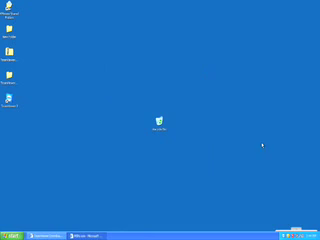
right_click(286, 236)
click(171, 231)
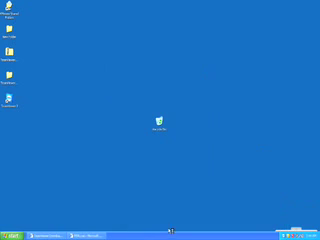
Launch and close TeamViewer, then bring up the Control Panel from the Start menu
click(12, 236)
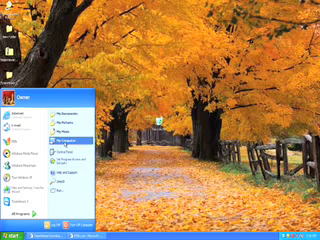
click(72, 141)
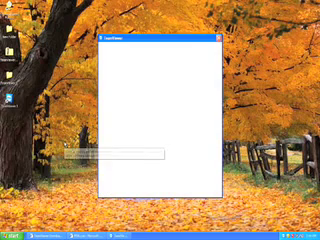
click(218, 38)
click(12, 236)
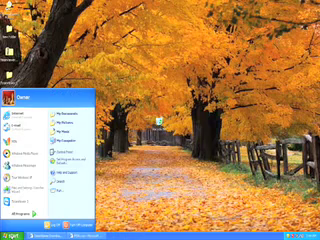
click(72, 152)
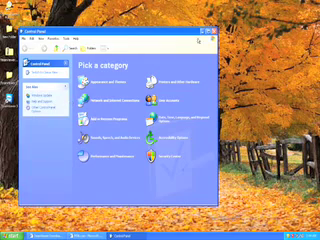
Remove TeamViewer 3 in Add or Remove Programs and confirm the uninstall
click(94, 119)
click(239, 83)
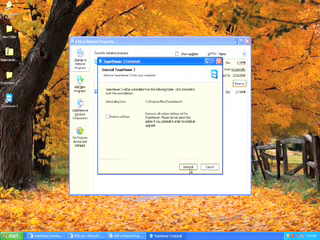
click(188, 167)
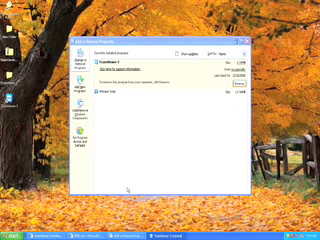
click(42, 236)
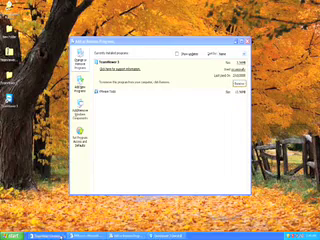
click(97, 31)
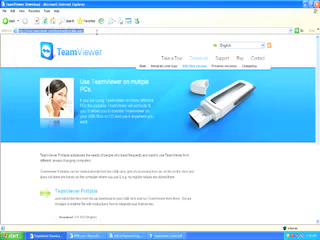
text(www.msn.com)
key(Return)
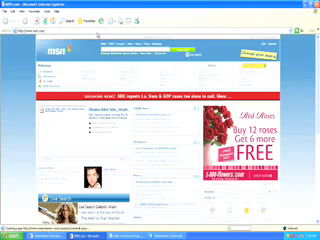
key(alt+Left)
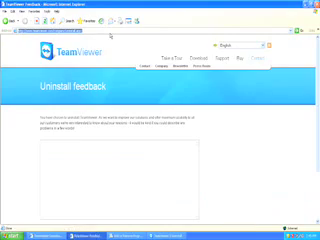
key(F4)
text(teamviewer.com)
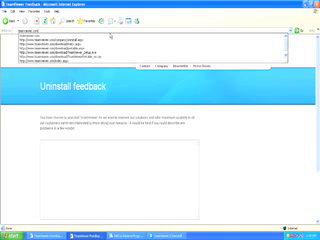
key(Return)
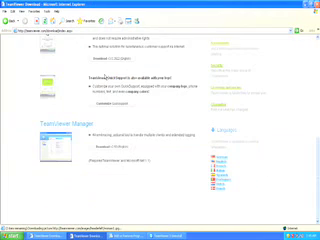
scroll(107, 77, up, 2)
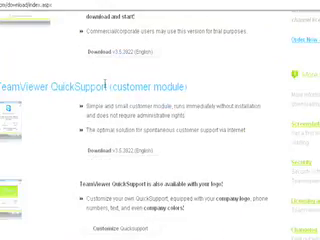
scroll(106, 87, up, 2)
scroll(107, 88, up, 2)
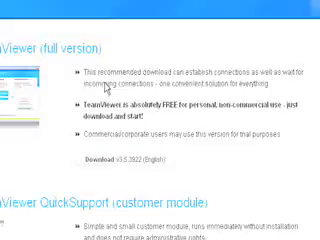
scroll(106, 88, down, 3)
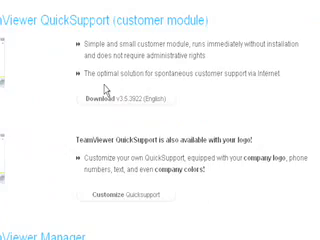
scroll(106, 88, up, 2)
scroll(105, 85, up, 2)
scroll(105, 86, down, 1)
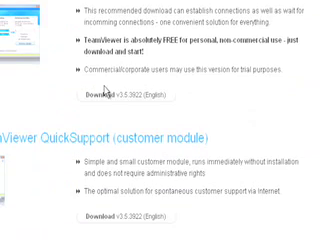
Download and run the full TeamViewer setup, then close the finished uninstaller
click(105, 91)
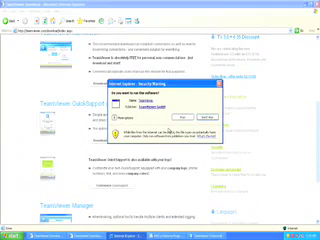
click(183, 116)
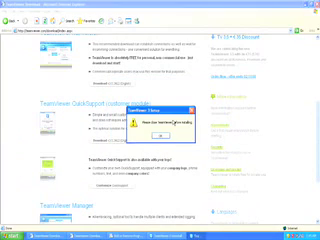
click(160, 163)
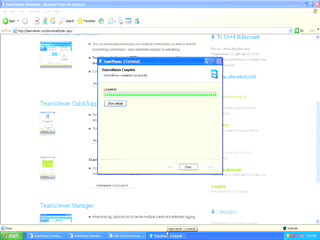
click(187, 167)
Download the full TeamViewer setup again and allow it to run
click(121, 84)
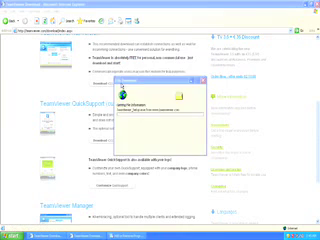
click(148, 151)
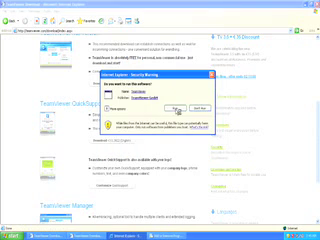
click(176, 108)
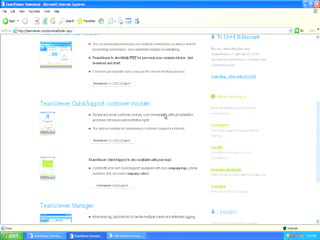
Accept the TeamViewer license agreement and choose a normal installation
click(190, 168)
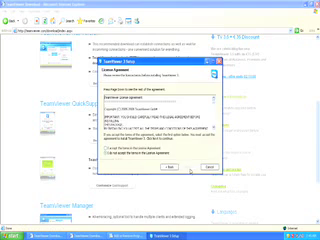
click(106, 148)
click(188, 167)
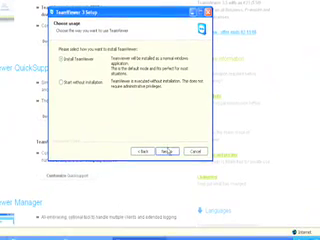
click(172, 166)
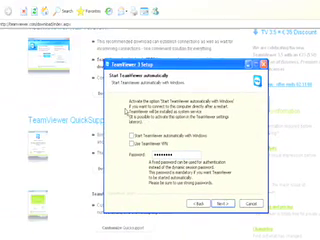
Enable start with Windows, keep the default folder, dismiss the error, and finish setup
click(114, 166)
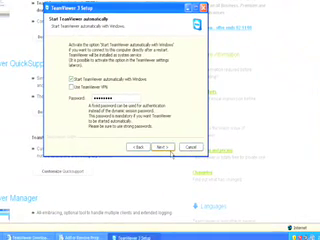
click(170, 149)
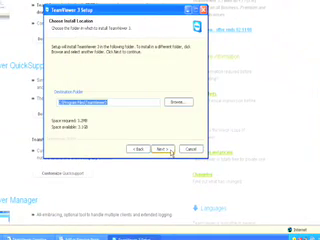
click(172, 150)
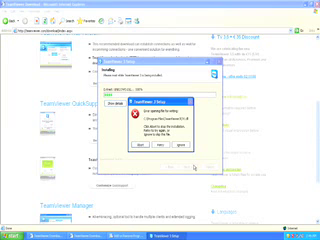
click(208, 145)
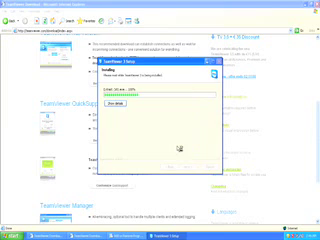
click(186, 166)
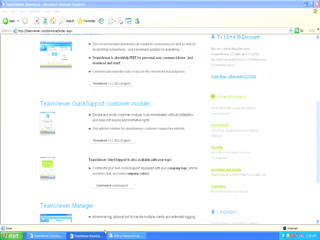
Close the Add or Remove Programs window from its taskbar button
click(120, 235)
right_click(130, 233)
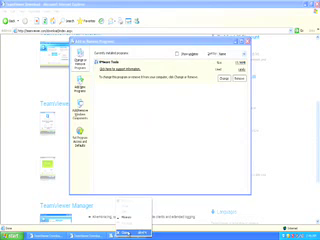
click(133, 232)
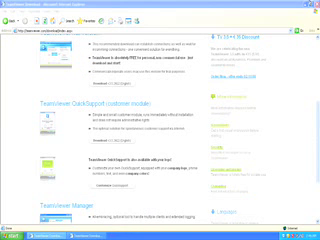
Go to the TeamViewer Portable page on teamviewer.com, then show the desktop
click(298, 3)
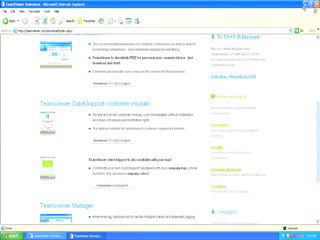
click(12, 21)
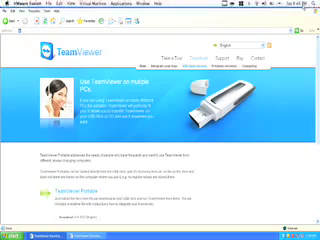
key(super+d)
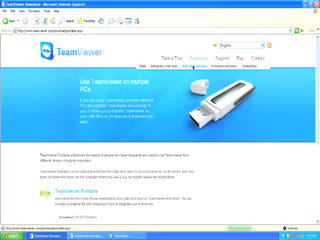
scroll(130, 120, down, 3)
scroll(128, 128, down, 3)
scroll(128, 128, up, 5)
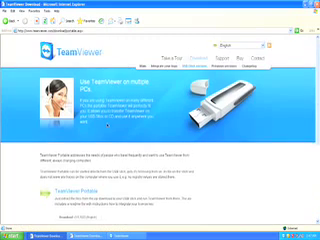
scroll(128, 128, down, 3)
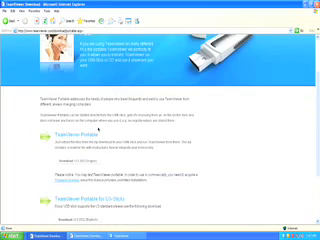
Save TeamViewerPortable_en.zip to the Desktop, replacing the existing copy
click(124, 159)
click(173, 121)
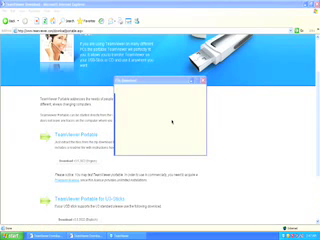
click(241, 195)
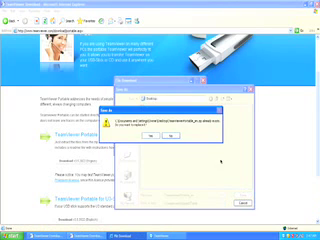
click(151, 136)
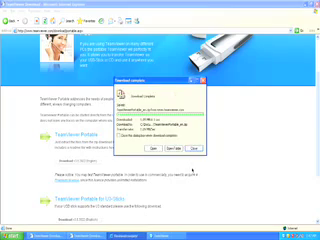
click(203, 79)
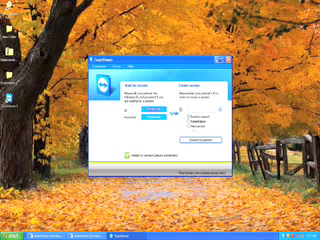
Close TeamViewer and extract TeamViewerPortable_en.zip, overwriting existing files with Yes to All
key(alt+F4)
double_click(5, 15)
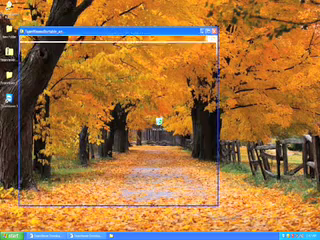
click(38, 70)
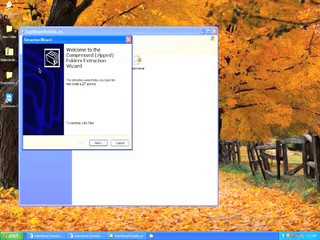
click(104, 145)
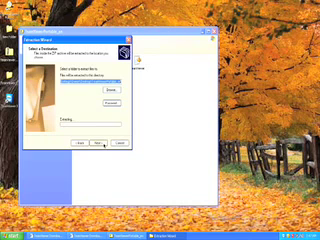
click(104, 145)
click(147, 127)
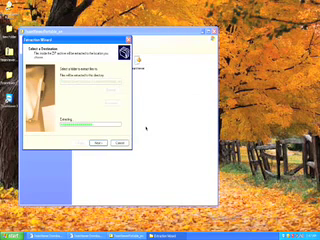
click(97, 143)
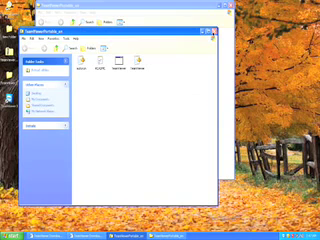
click(212, 32)
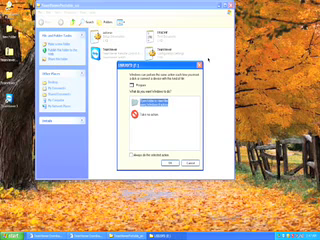
Open the USB drive's folder and select all its files
double_click(155, 104)
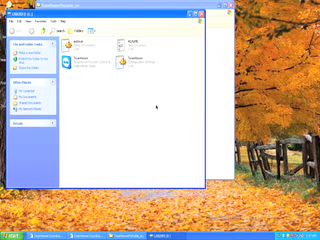
key(ctrl+a)
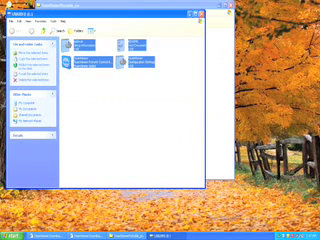
click(12, 31)
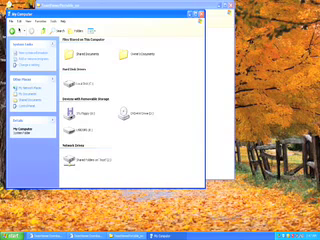
click(12, 31)
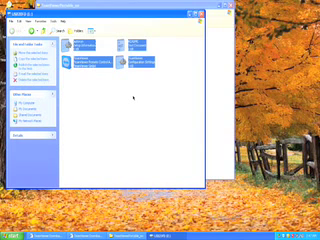
key(BackSpace)
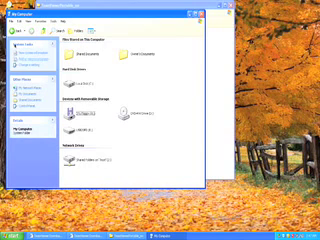
key(alt+Left)
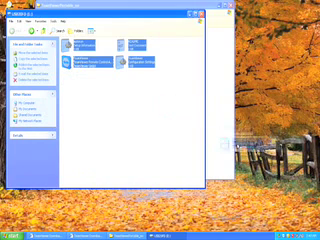
Delete all old files from the USB drive and confirm the multiple-file delete
click(152, 72)
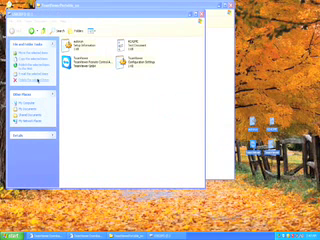
click(107, 78)
key(ctrl+a)
key(Delete)
click(175, 130)
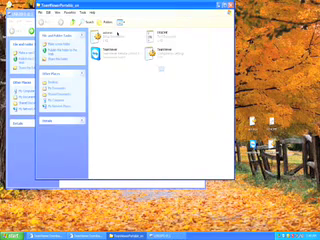
Copy the four extracted files (autorun, README, TeamViewer, settings) onto the USB drive and close the windows
key(ctrl+a)
drag(120, 4, 235, 17)
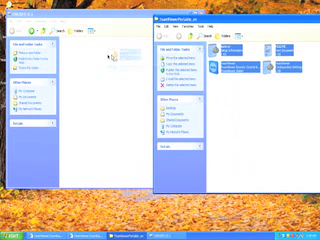
drag(140, 55, 87, 57)
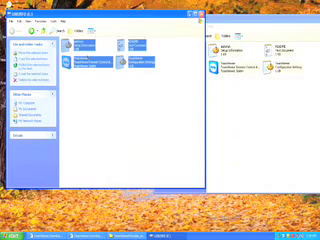
click(224, 21)
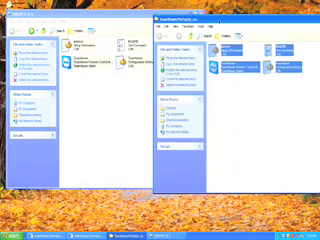
drag(224, 18, 149, 18)
key(alt+F4)
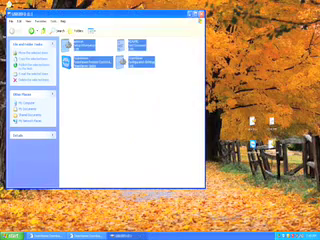
Close the open Explorer windows and switch over to the second XP machine
key(alt+F4)
key(F8)
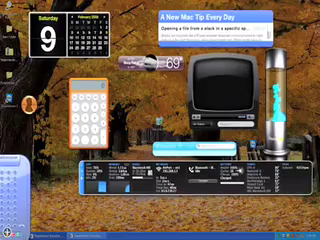
key(F8)
key(F8)
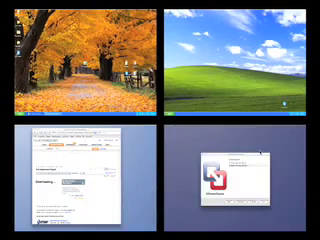
click(233, 72)
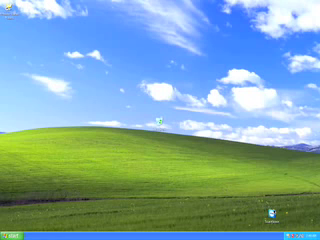
Show My Computer from the Start menu to list the machine's drives
mouse_move(270, 212)
mouse_down()
mouse_move(193, 176)
mouse_move(157, 122)
mouse_up()
click(12, 236)
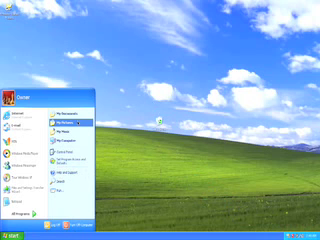
click(79, 143)
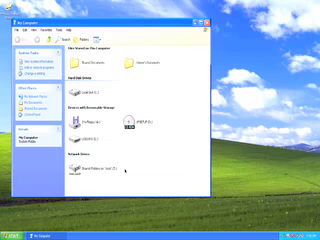
Launch TeamViewer from the USB drive and copy the desktop file onto it, replacing the old copy
click(171, 162)
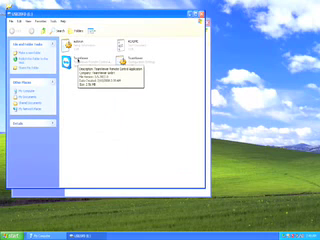
double_click(68, 60)
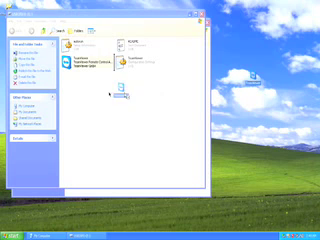
drag(256, 80, 118, 92)
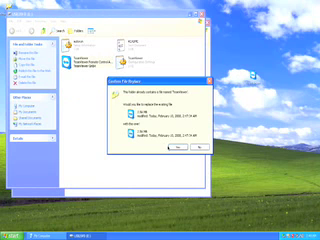
click(177, 147)
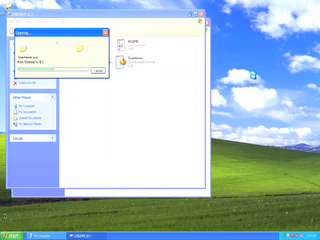
key(super)
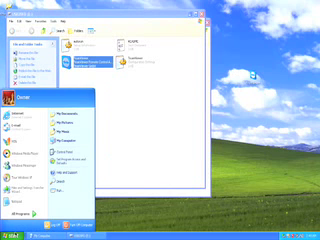
Start Notepad, reposition its window, and bring up the File > Open dialog
click(18, 200)
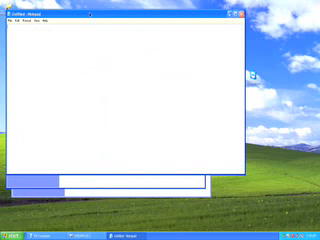
drag(90, 14, 147, 34)
click(68, 40)
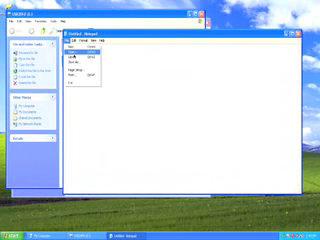
click(72, 52)
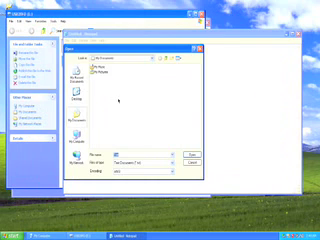
text(a)
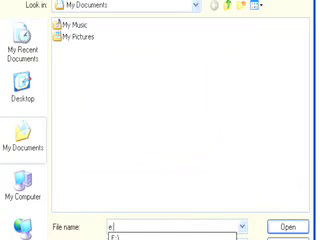
From drive E: with All Files shown, copy Teamhome to the desktop, replacing the existing copy
key(Down)
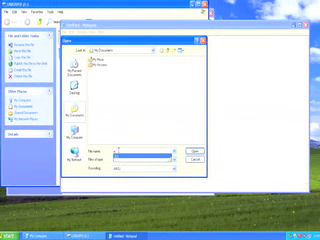
key(Return)
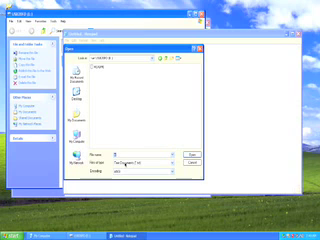
text(e)
click(126, 173)
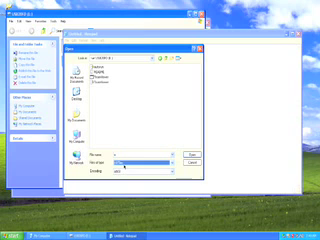
text(Teamhome)
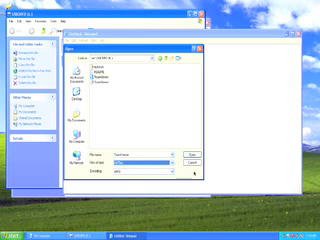
click(192, 155)
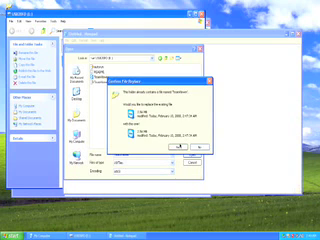
click(179, 146)
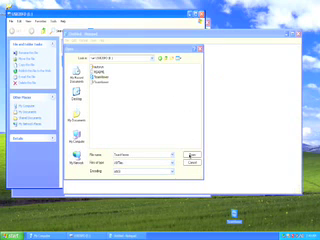
click(191, 163)
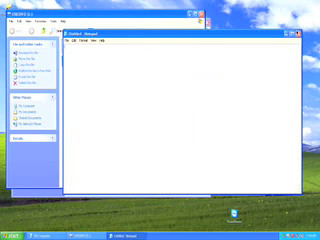
key(alt+F4)
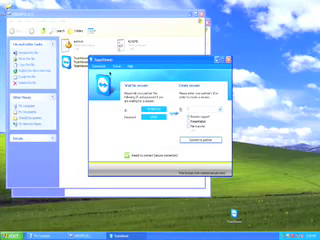
Set a connection password in TeamViewer's Extras > Options and save it with OK
click(98, 66)
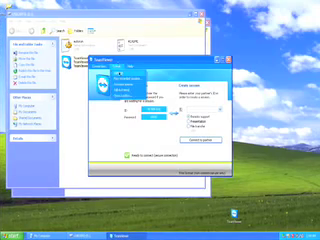
click(120, 76)
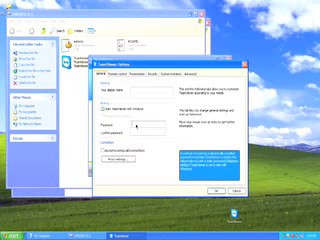
text(12)
click(214, 190)
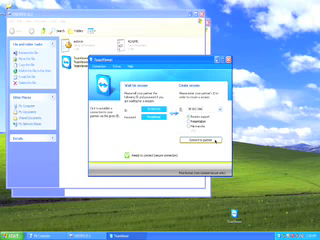
Connect to the partner and submit the partner password in the Authentication dialog
click(216, 140)
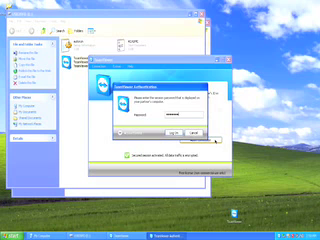
key(Return)
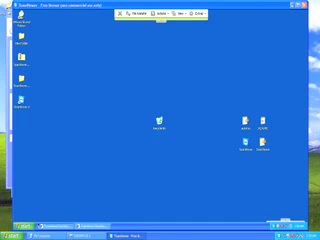
Launch Internet Explorer from the remote desktop's Start menu
click(12, 224)
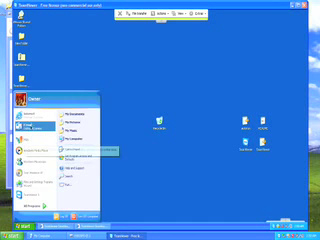
click(18, 116)
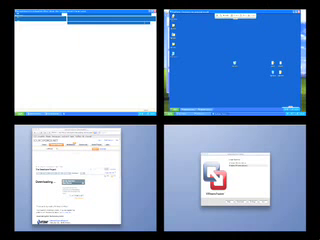